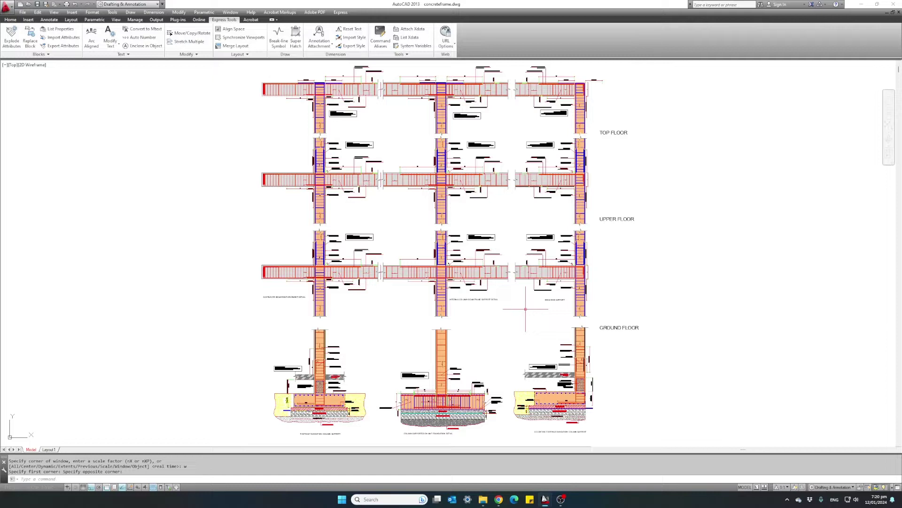
{"action": "type", "text": "z"}
Zoom a window around the beam break detail to inspect it closely.
{"action": "key", "text": "Return"}
{"action": "type", "text": "w"}
{"action": "key", "text": "Return"}
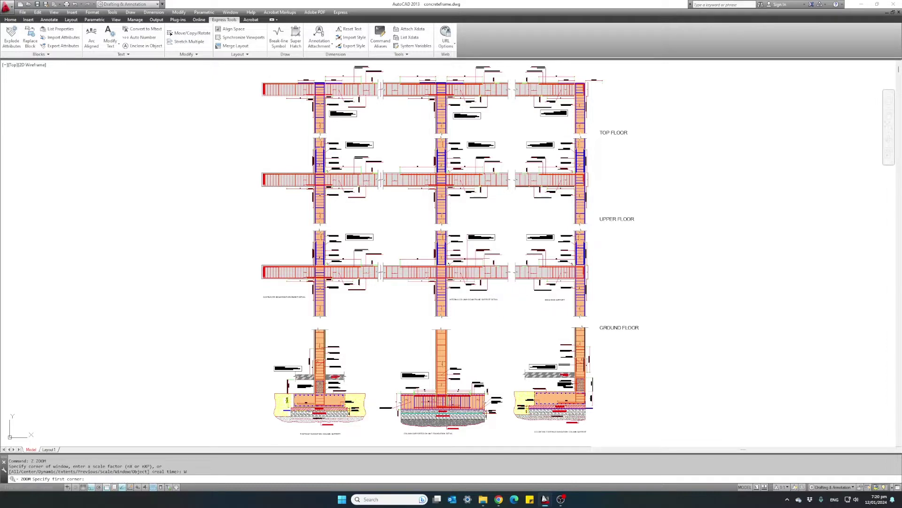
{"action": "left_click", "coordinate": [364, 152]}
{"action": "left_click", "coordinate": [399, 198]}
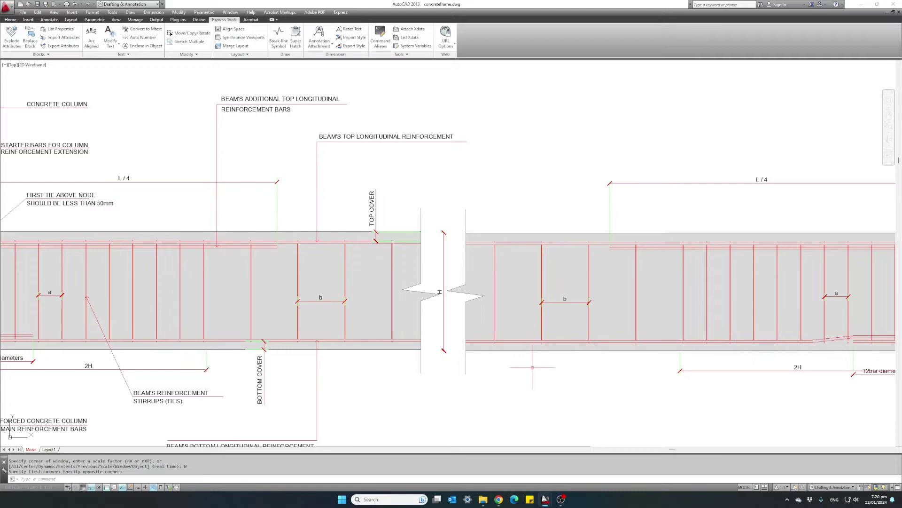
{"action": "type", "text": "z"}
Return to the whole frame view, then zoom a window around the column break between floors.
{"action": "key", "text": "Return"}
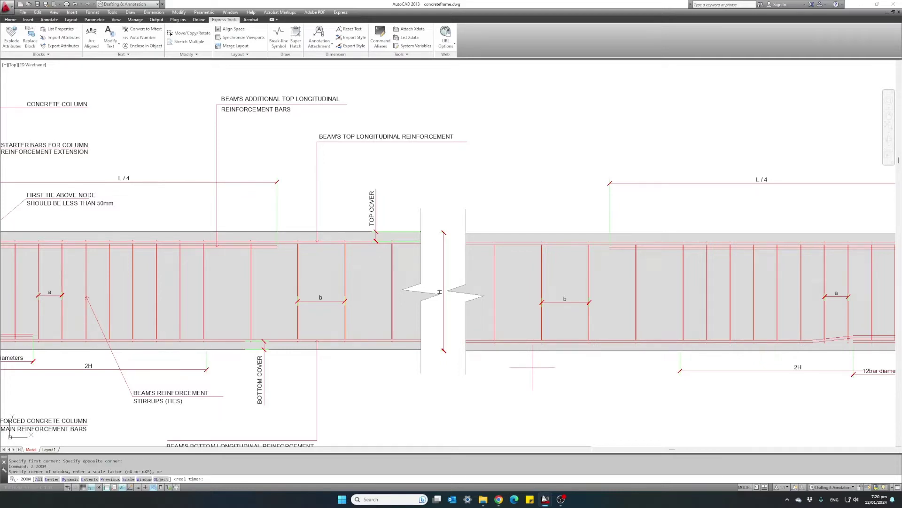
{"action": "key", "text": "Return"}
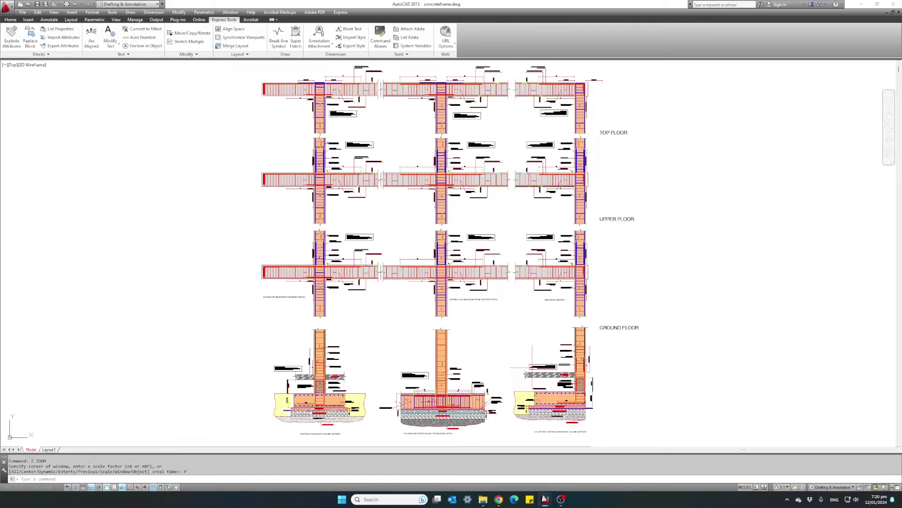
{"action": "type", "text": "z"}
{"action": "key", "text": "Return"}
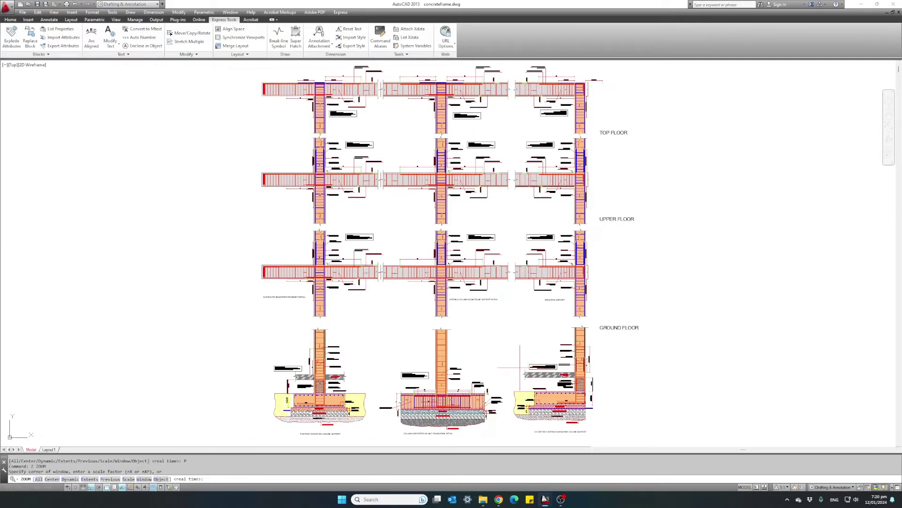
{"action": "type", "text": "w"}
{"action": "key", "text": "Return"}
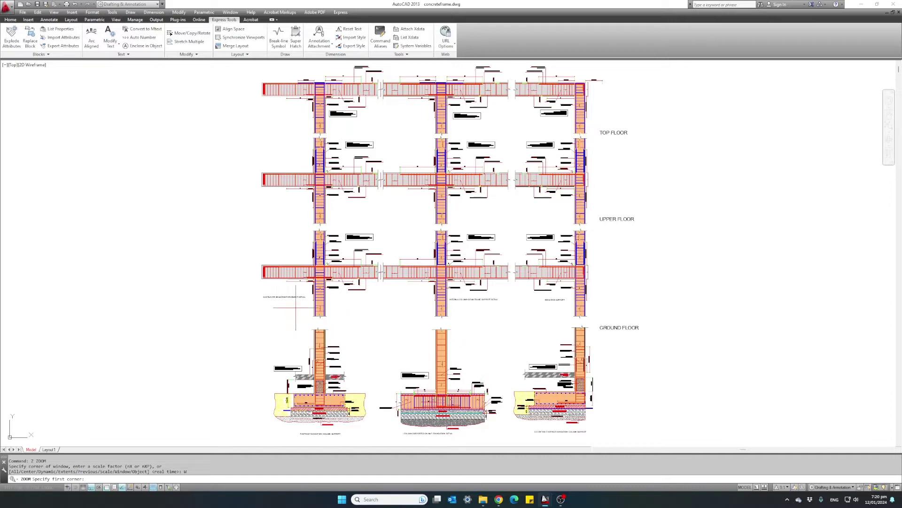
{"action": "left_click", "coordinate": [297, 308]}
{"action": "left_click", "coordinate": [452, 303]}
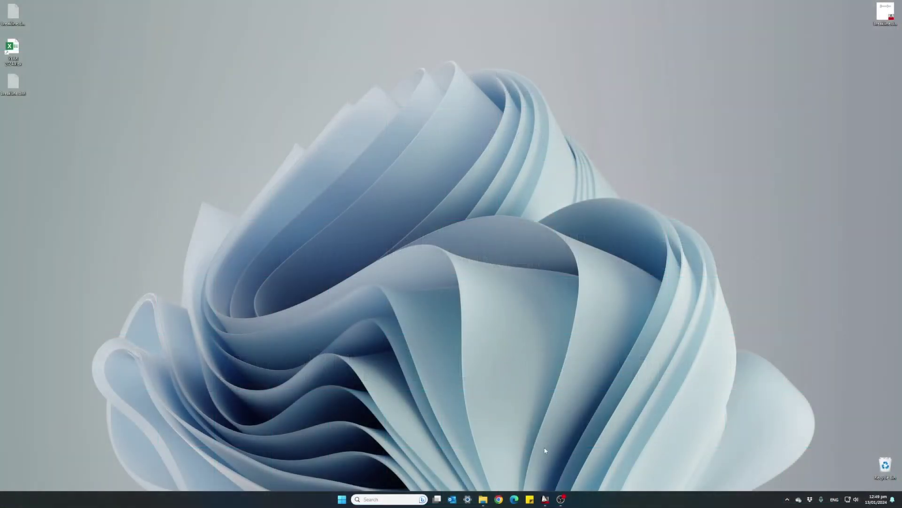
Restore the breakline.dwg AutoCAD window from the taskbar.
{"action": "left_click", "coordinate": [544, 499]}
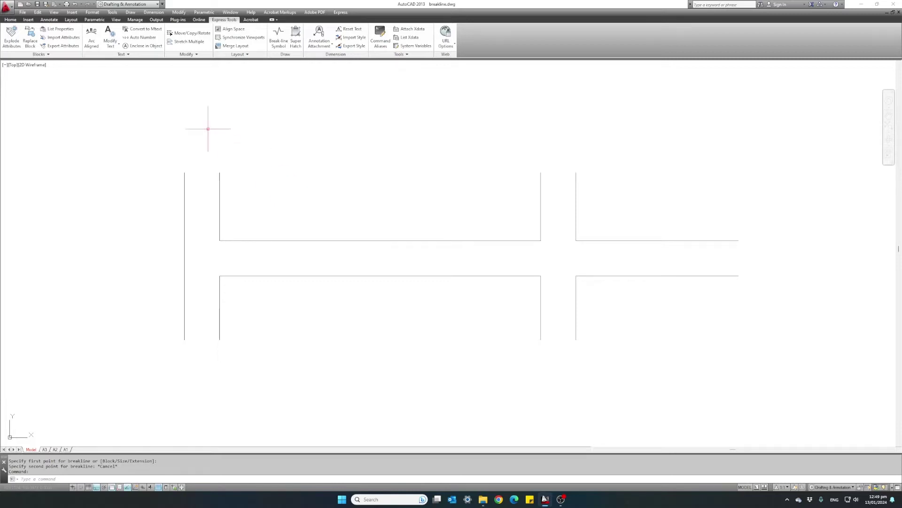
{"action": "left_click", "coordinate": [11, 20]}
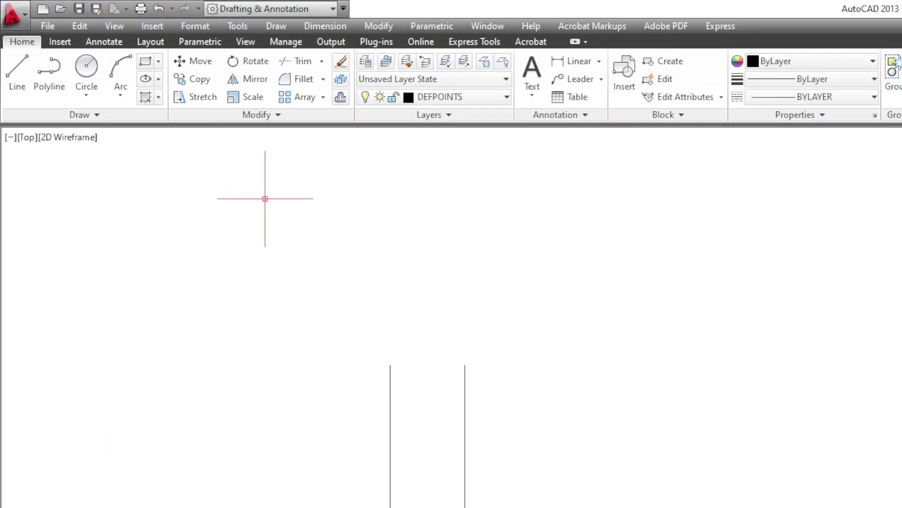
{"action": "left_click", "coordinate": [468, 44]}
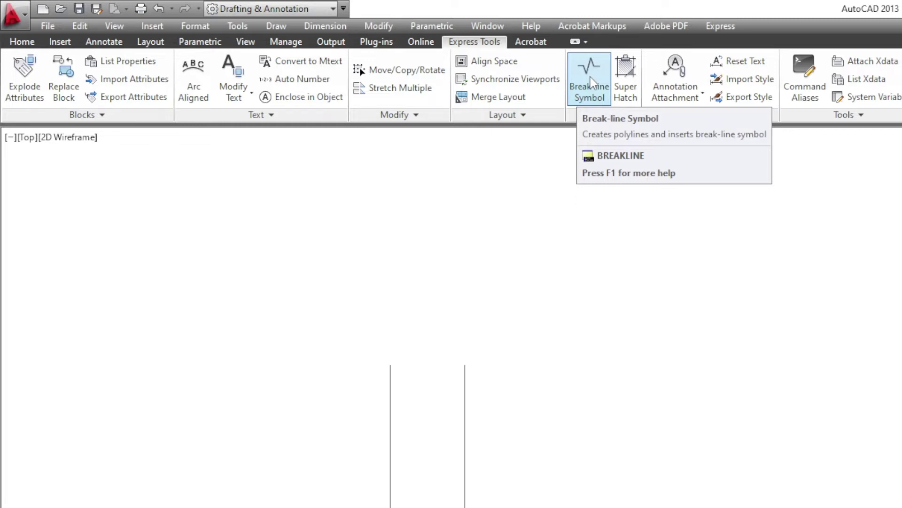
Place a break-line symbol between the left wall's two top endpoints, at the midpoint.
{"action": "left_click", "coordinate": [591, 83]}
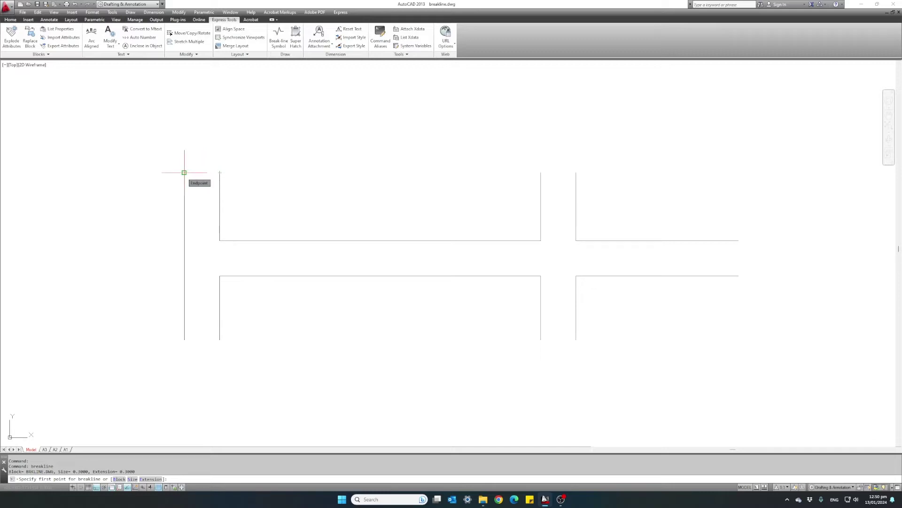
{"action": "left_click", "coordinate": [184, 172]}
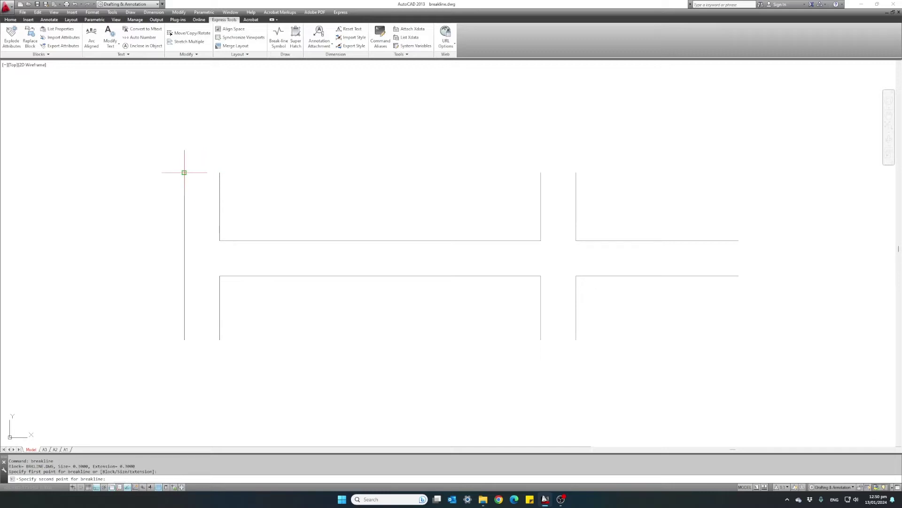
{"action": "left_click", "coordinate": [219, 172]}
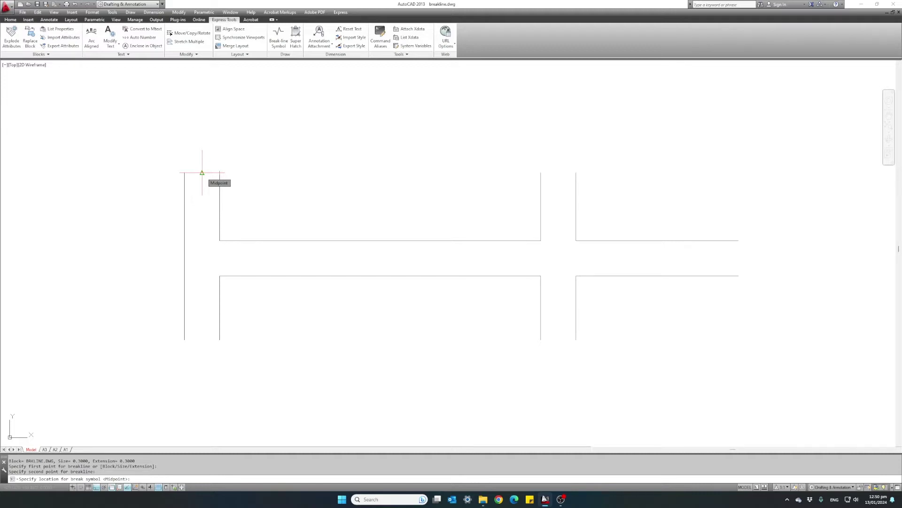
{"action": "left_click", "coordinate": [201, 172]}
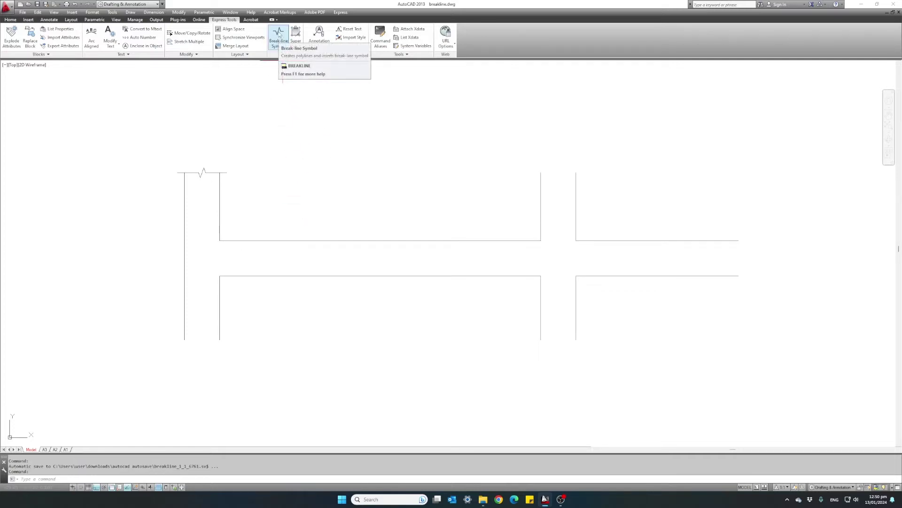
Place a second break-line symbol between the middle wall's two top endpoints.
{"action": "left_click", "coordinate": [279, 35]}
{"action": "left_click", "coordinate": [541, 172]}
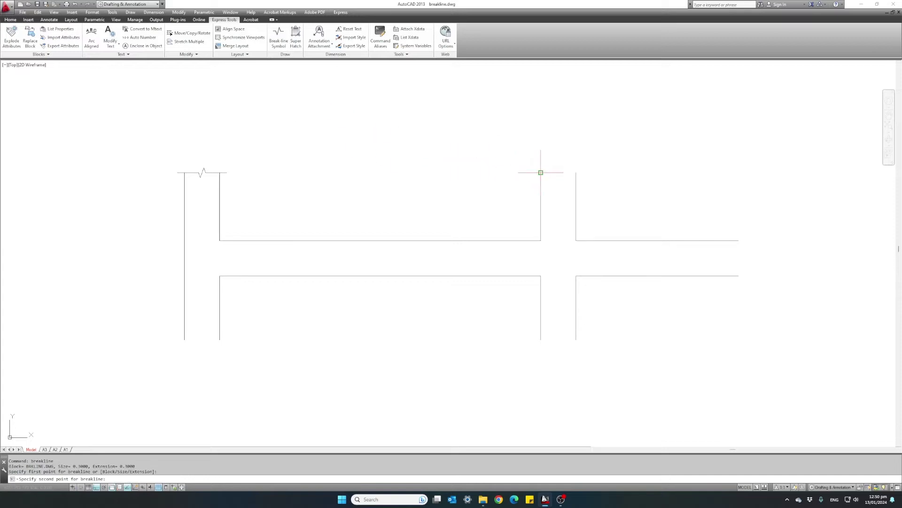
{"action": "left_click", "coordinate": [576, 172]}
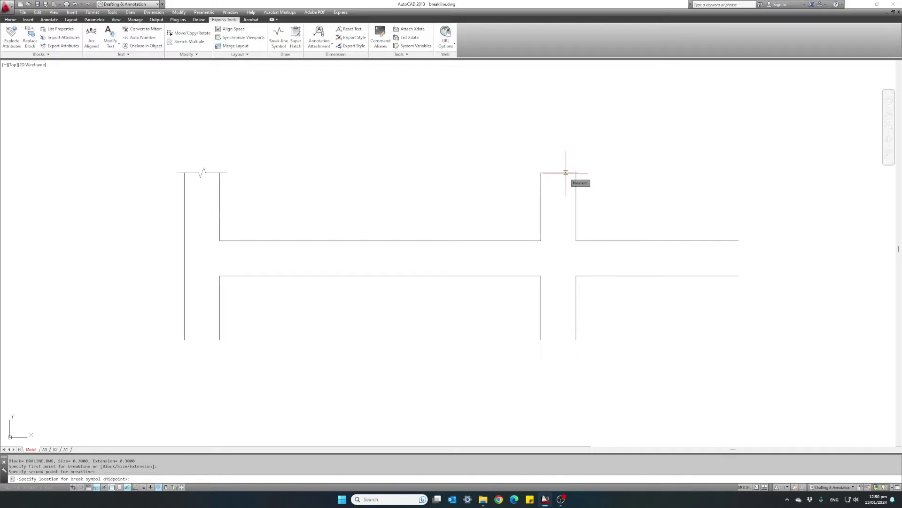
{"action": "left_click", "coordinate": [565, 172]}
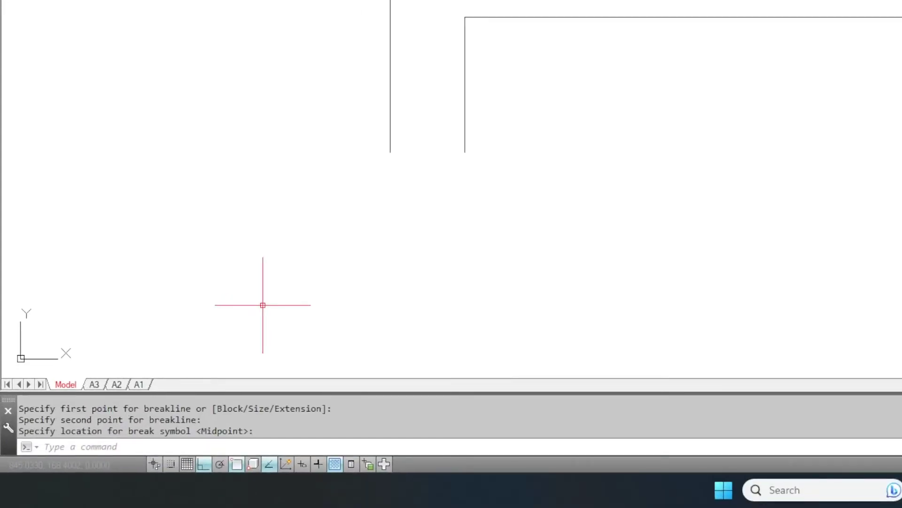
{"action": "type", "text": "b"}
{"action": "type", "text": "reak1ine"}
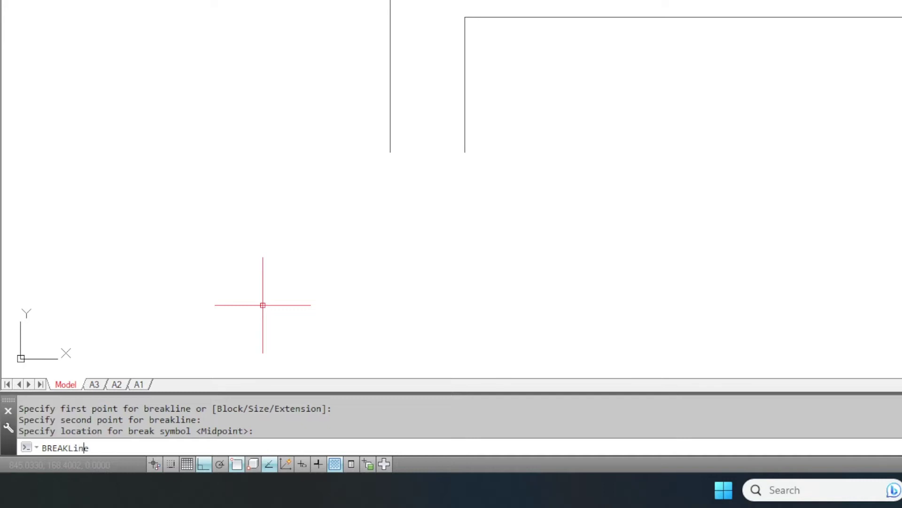
Run BREAKLINE and cap a wall's bottom end with the symbol placed toward the gap's left side.
{"action": "key", "text": "Return"}
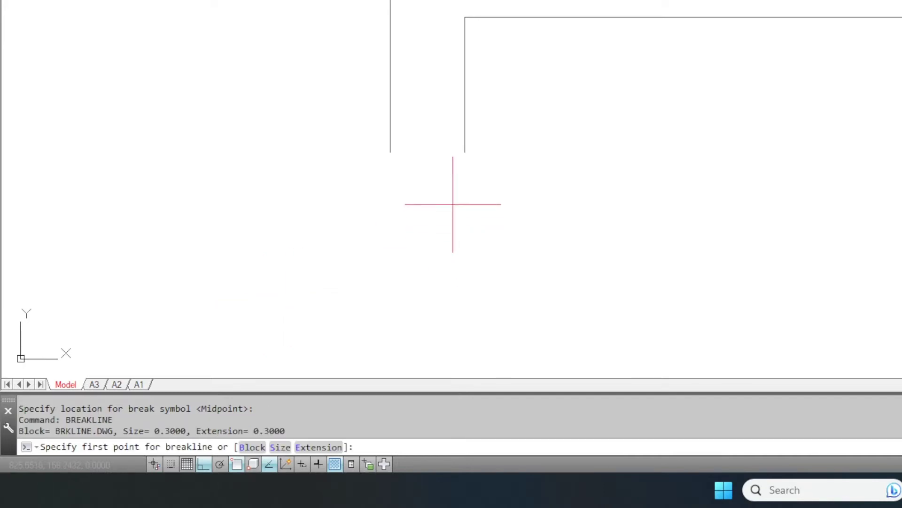
{"action": "left_click", "coordinate": [390, 151]}
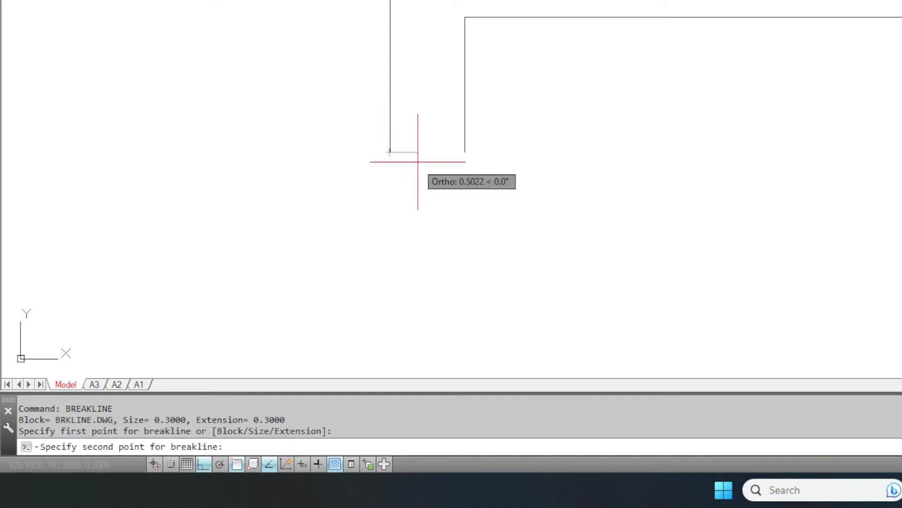
{"action": "left_click", "coordinate": [465, 151]}
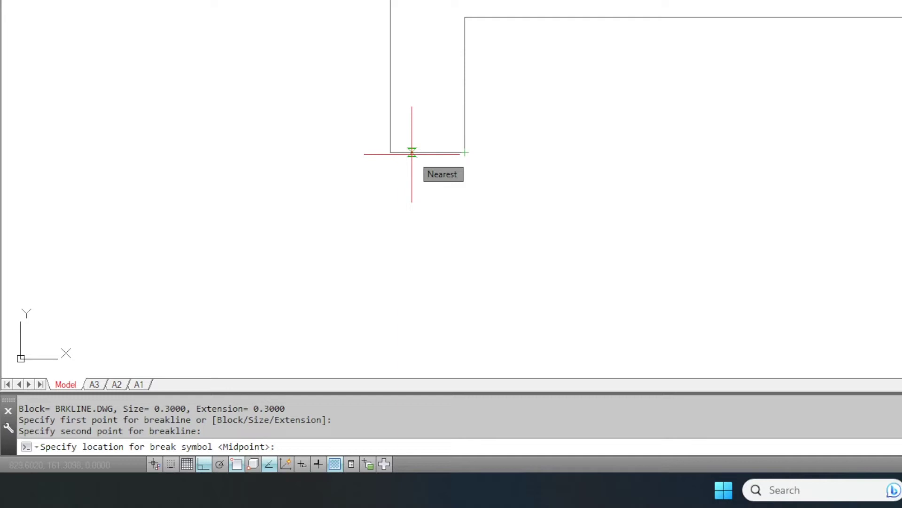
{"action": "left_click", "coordinate": [412, 153]}
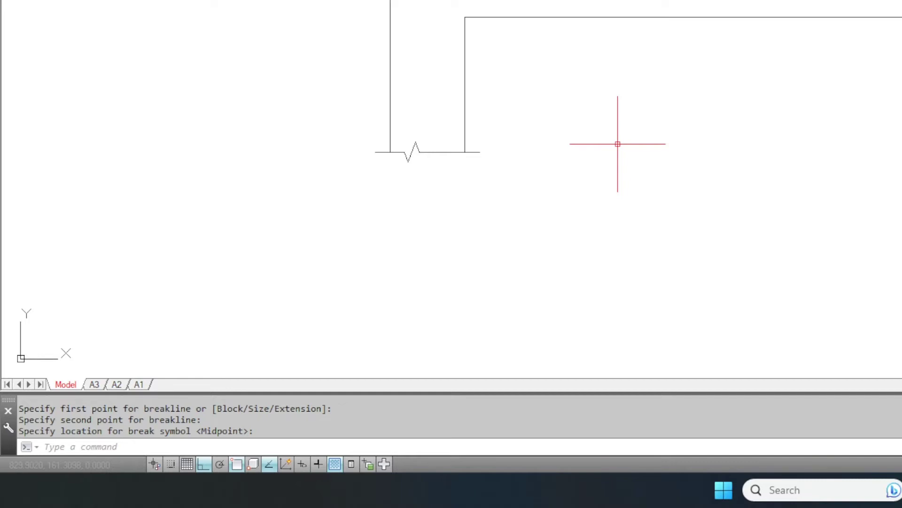
{"action": "type", "text": "brea"}
{"action": "type", "text": "kline"}
Start the BREAKLINE command again for the next symbol.
{"action": "key", "text": "Return"}
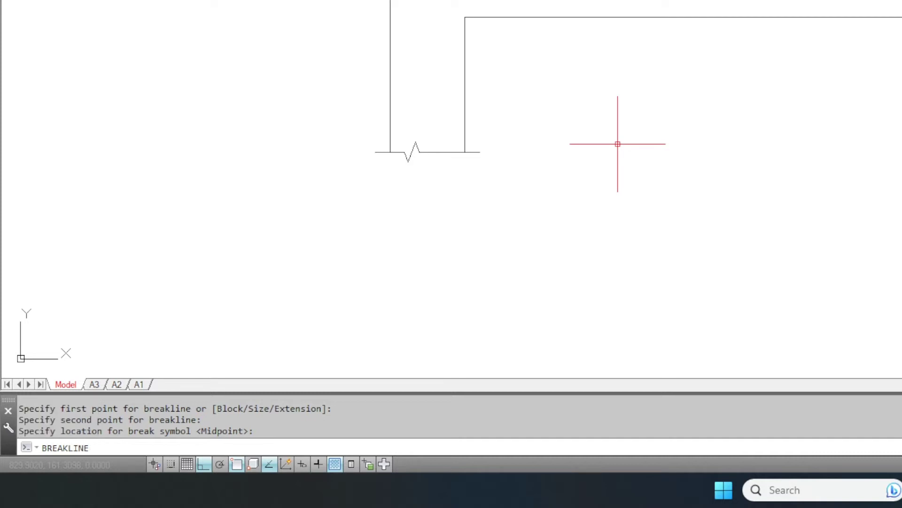
{"action": "key", "text": "Return"}
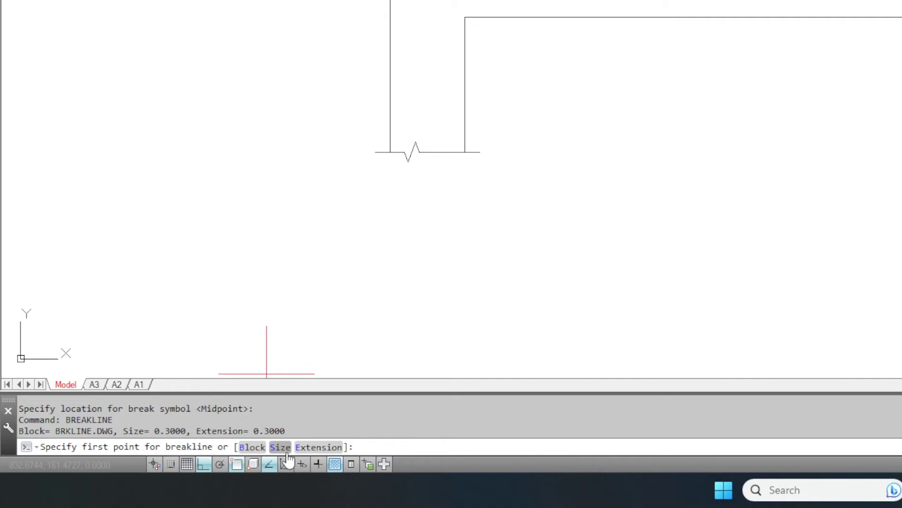
{"action": "type", "text": "s"}
Set the break-line symbol size to 0.6.
{"action": "key", "text": "Return"}
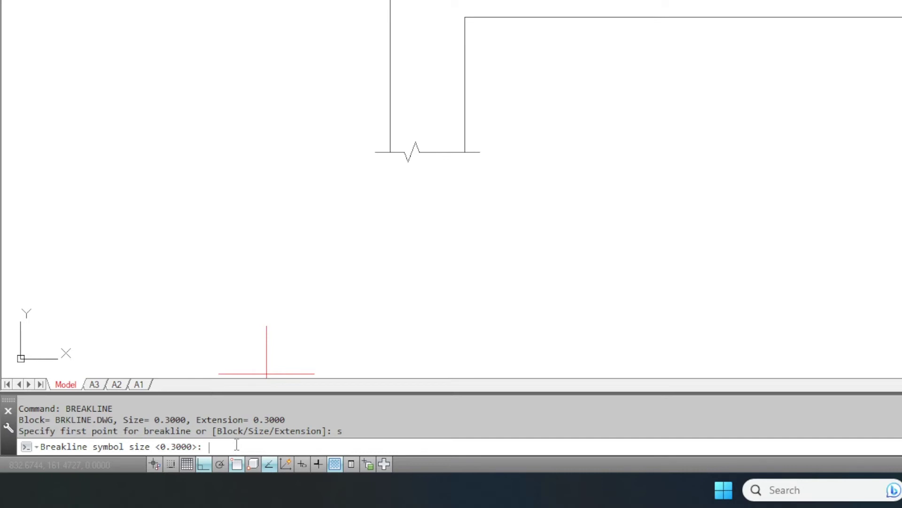
{"action": "type", "text": "0.6"}
{"action": "key", "text": "Return"}
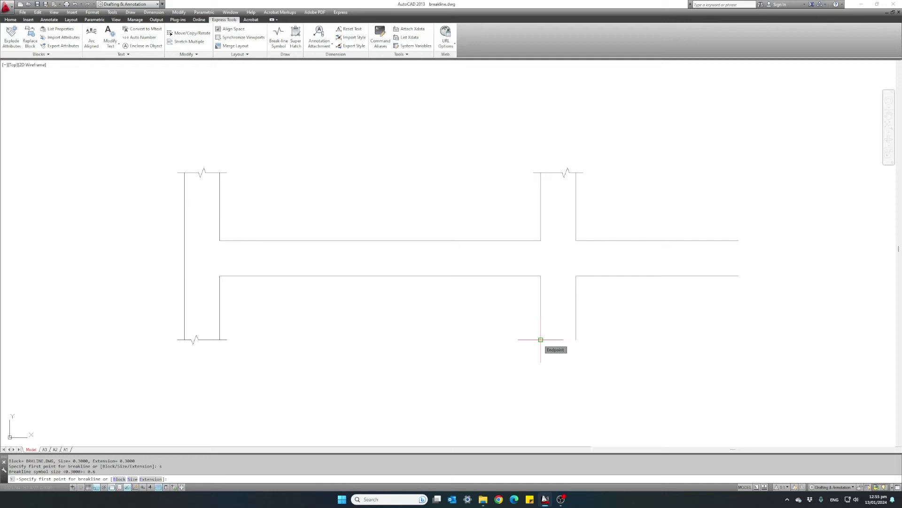
Place the 0.6-size break-line symbol across the right wall's bottom gap at its midpoint.
{"action": "left_click", "coordinate": [541, 338]}
{"action": "left_click", "coordinate": [576, 340]}
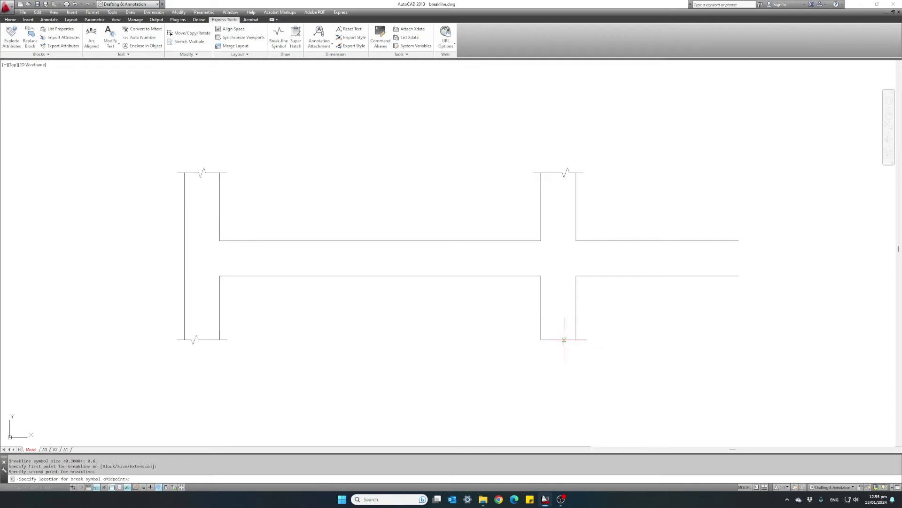
{"action": "left_click", "coordinate": [559, 340]}
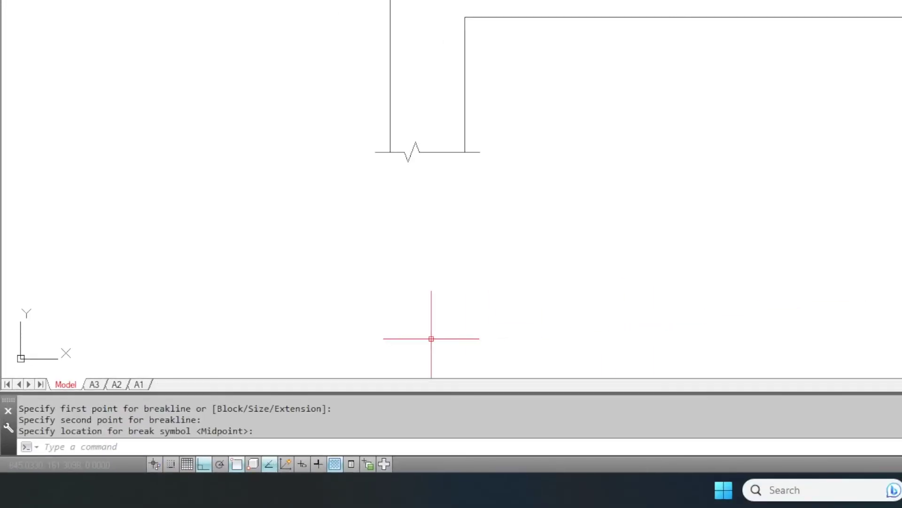
{"action": "type", "text": "breakl"}
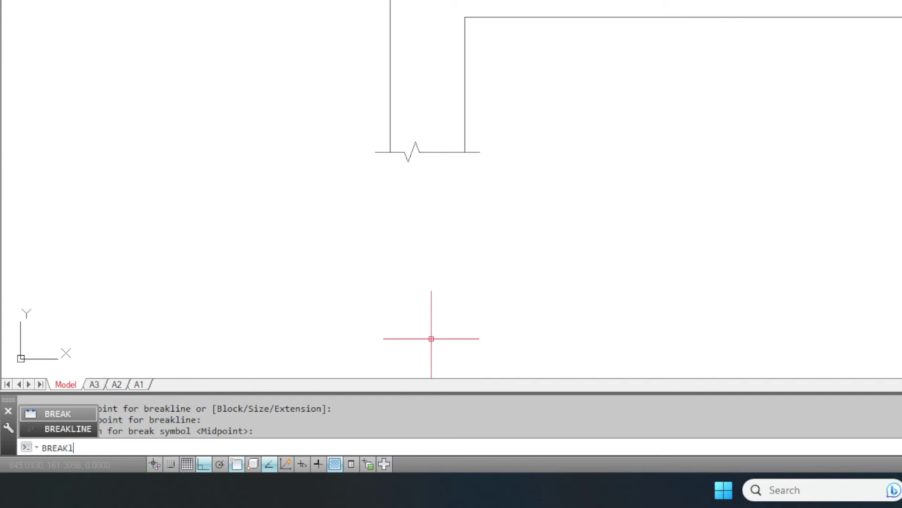
{"action": "type", "text": "ine"}
Run BREAKLINE and set its extension distance to 1.
{"action": "key", "text": "Return"}
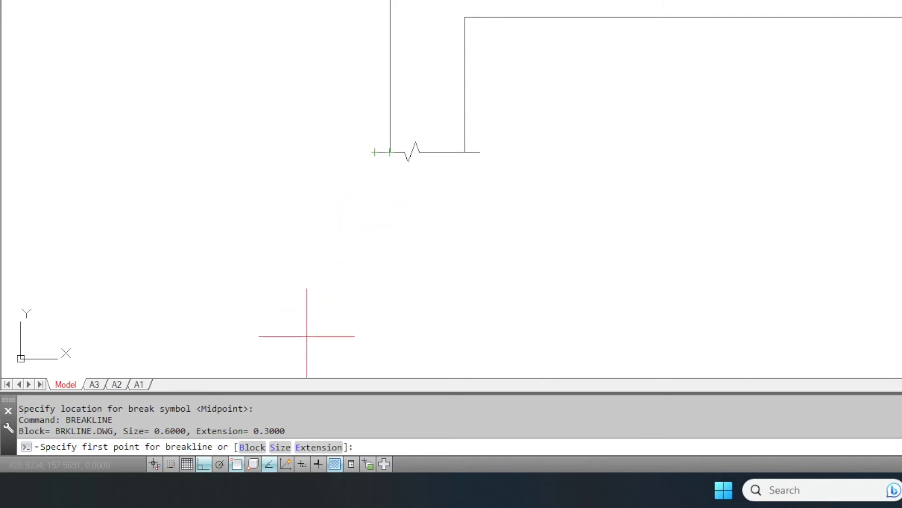
{"action": "type", "text": "e"}
{"action": "key", "text": "Return"}
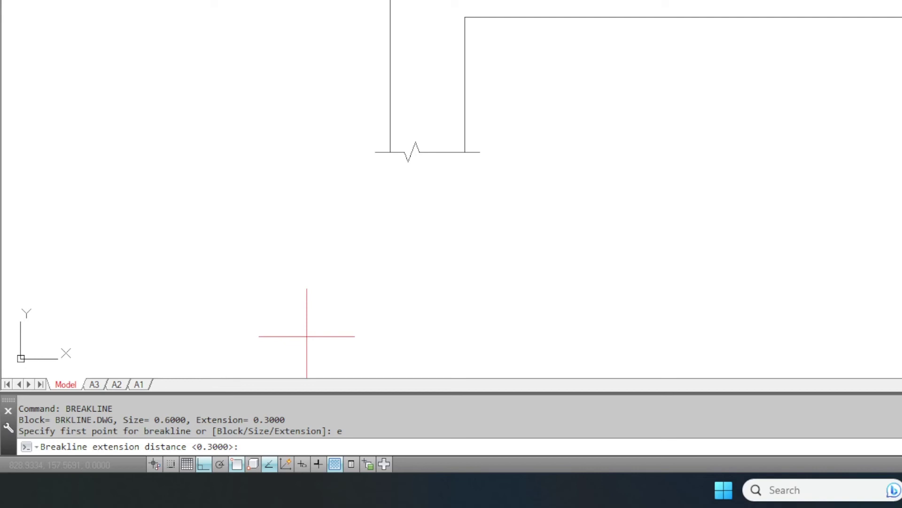
{"action": "type", "text": "1"}
{"action": "key", "text": "Return"}
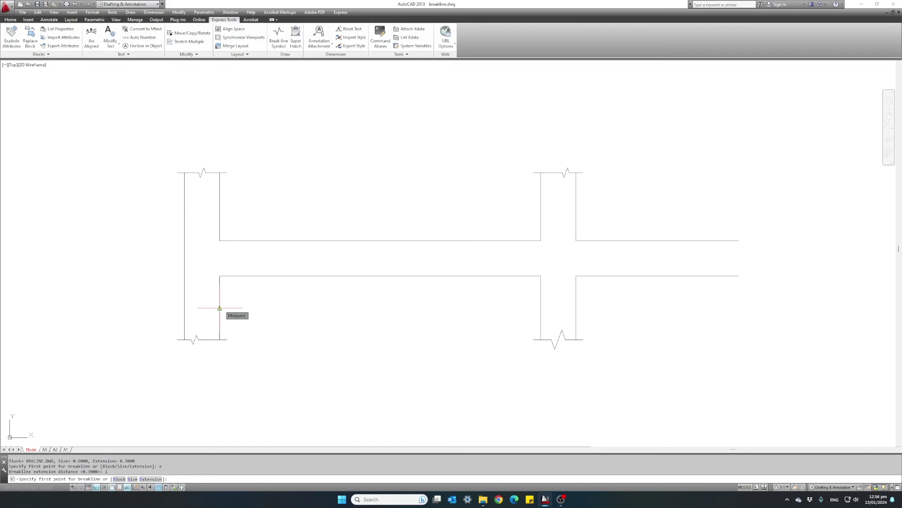
Place a break-line symbol with long extensions across the lower left wall at the midpoint.
{"action": "left_click", "coordinate": [219, 308]}
{"action": "left_click", "coordinate": [184, 308]}
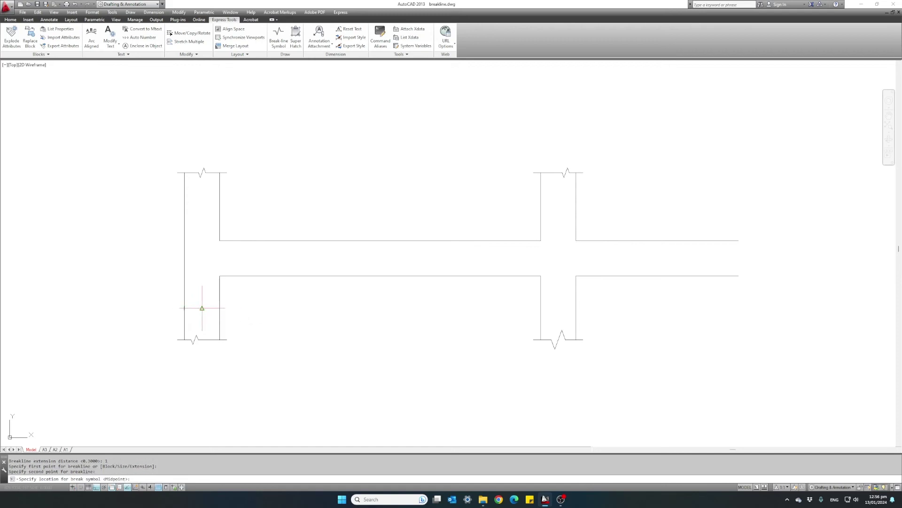
{"action": "left_click", "coordinate": [205, 308]}
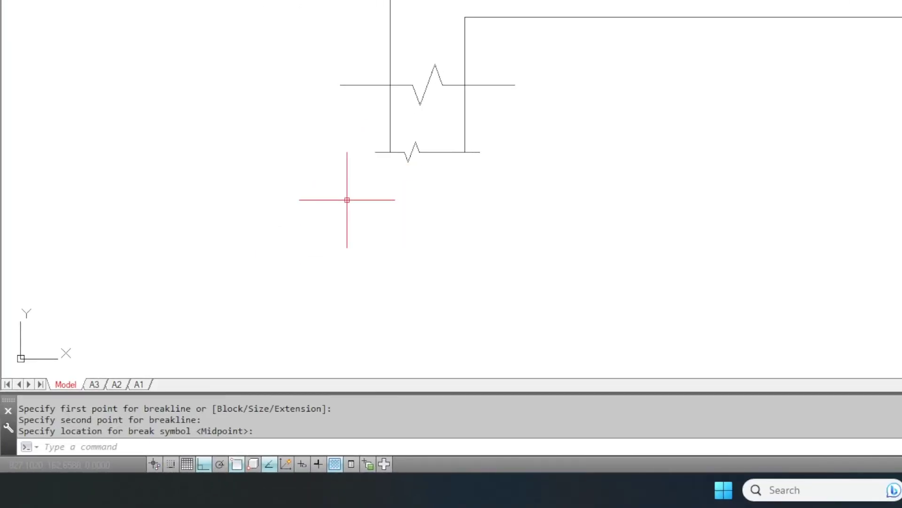
{"action": "type", "text": "break"}
{"action": "type", "text": "line"}
Run BREAKLINE and reset symbol size and extension distance both to 0.3.
{"action": "key", "text": "Return"}
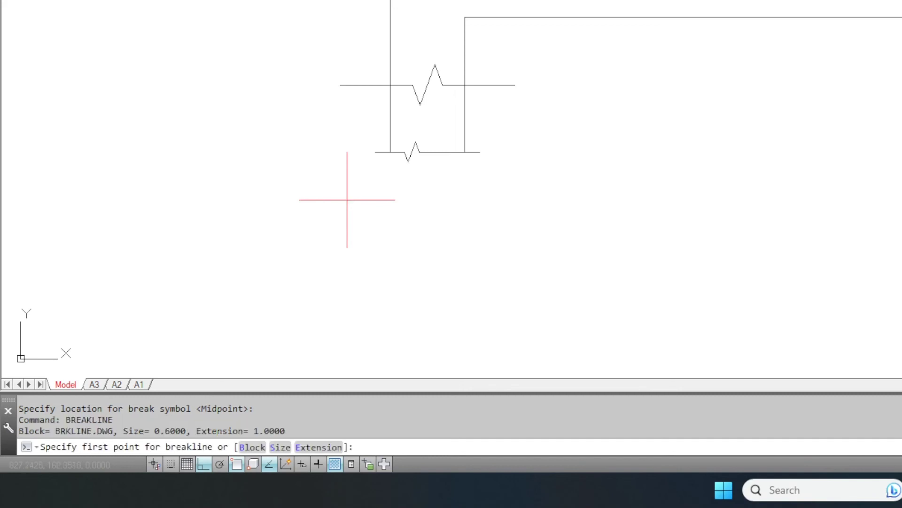
{"action": "type", "text": "s"}
{"action": "key", "text": "Return"}
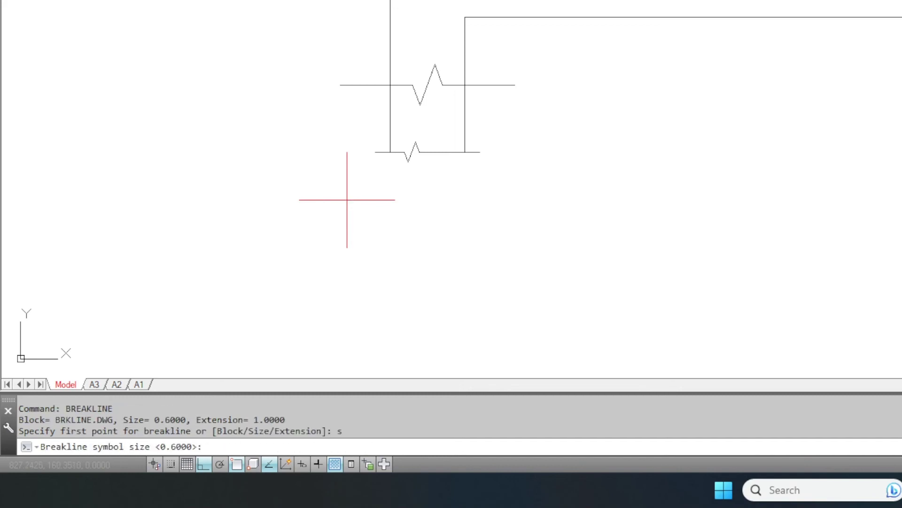
{"action": "type", "text": "0.3"}
{"action": "key", "text": "Return"}
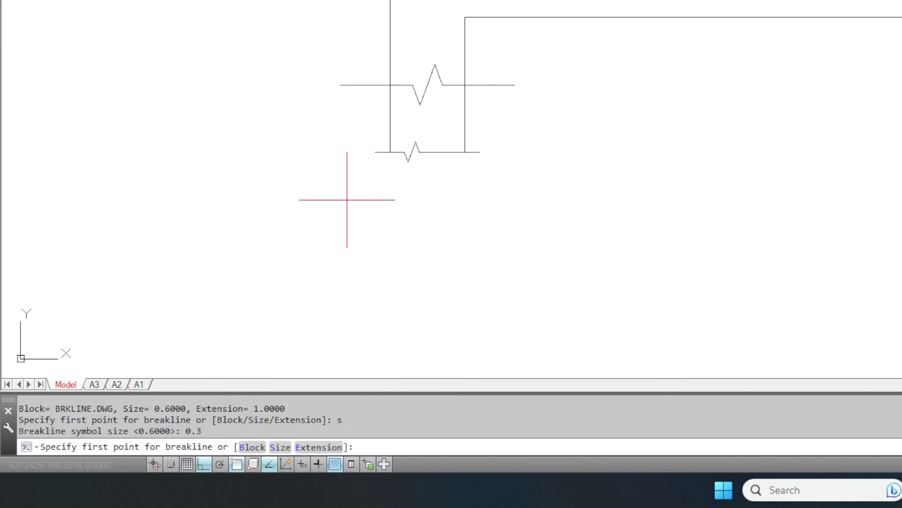
{"action": "type", "text": "e"}
{"action": "key", "text": "Return"}
{"action": "type", "text": "0.3"}
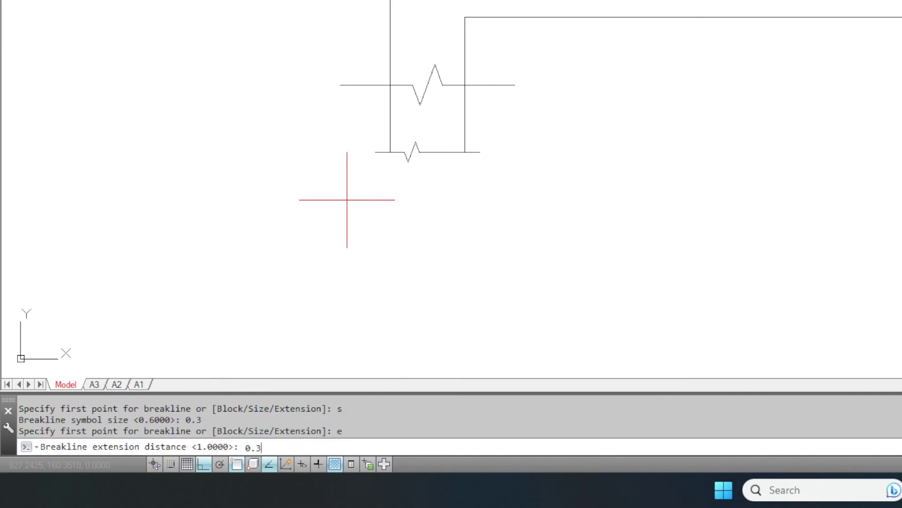
{"action": "key", "text": "Return"}
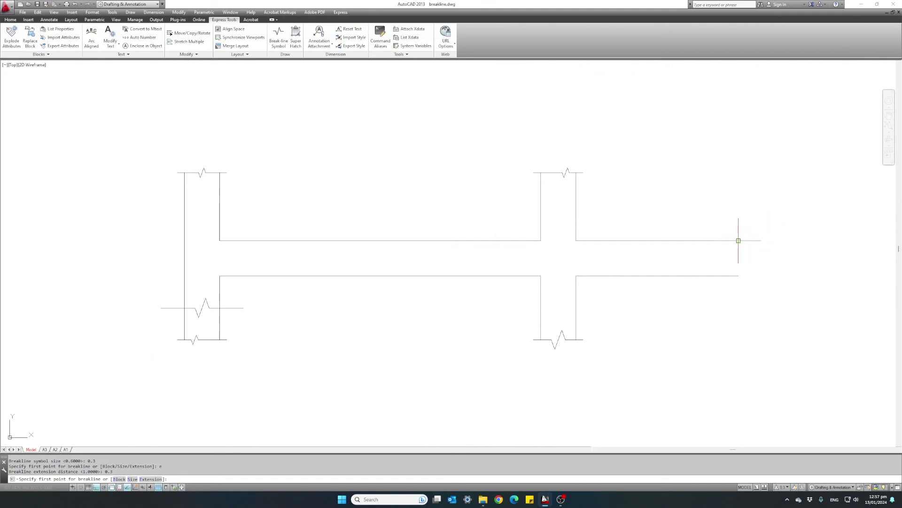
Place the break line between the upper and lower line ends at the wall's right end.
{"action": "left_click", "coordinate": [739, 240]}
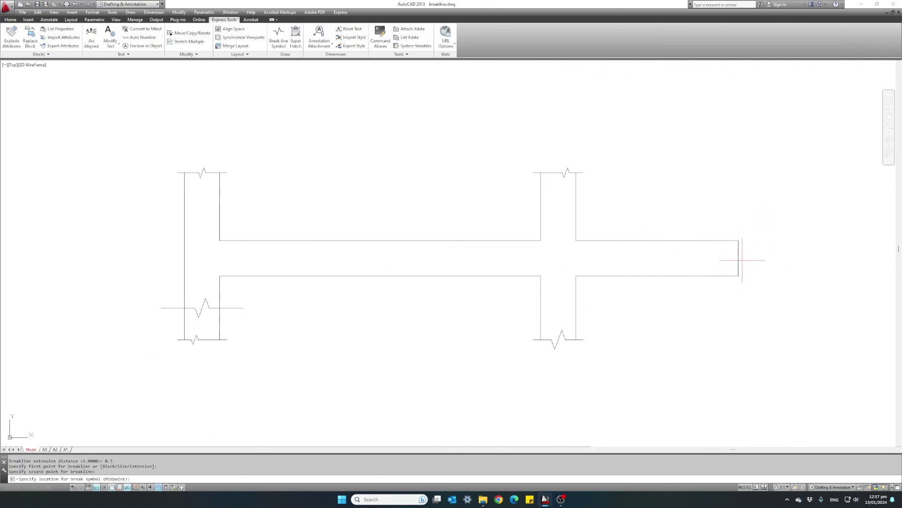
{"action": "left_click", "coordinate": [737, 276]}
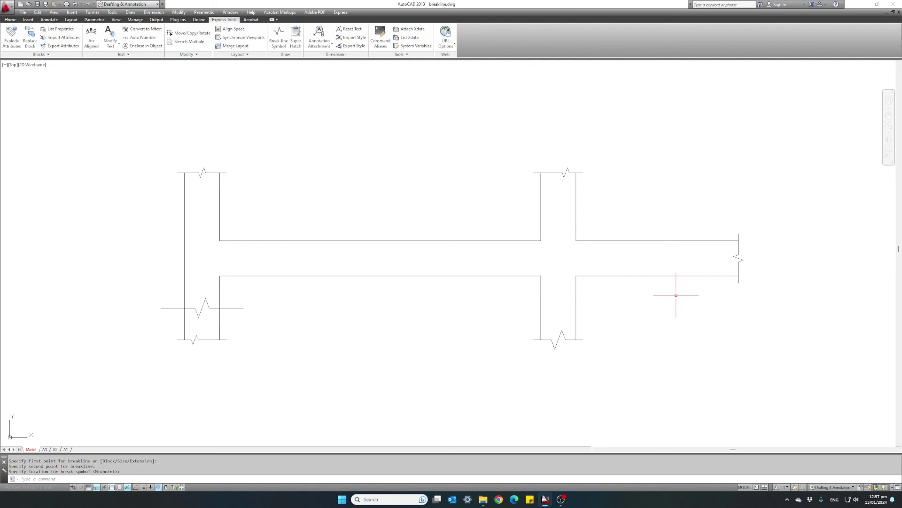